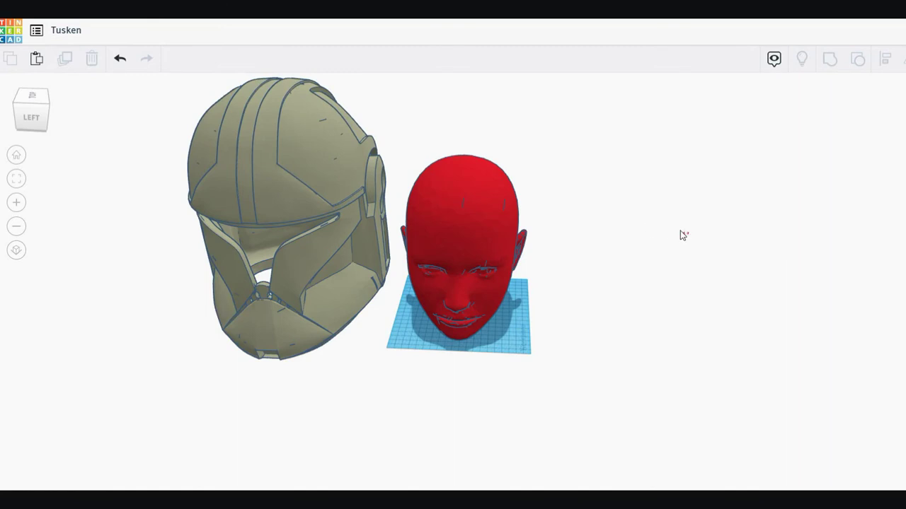
Step: Orbit around the head and helmet to inspect both models from several sides
right_click_drag(645, 225, 247, 349)
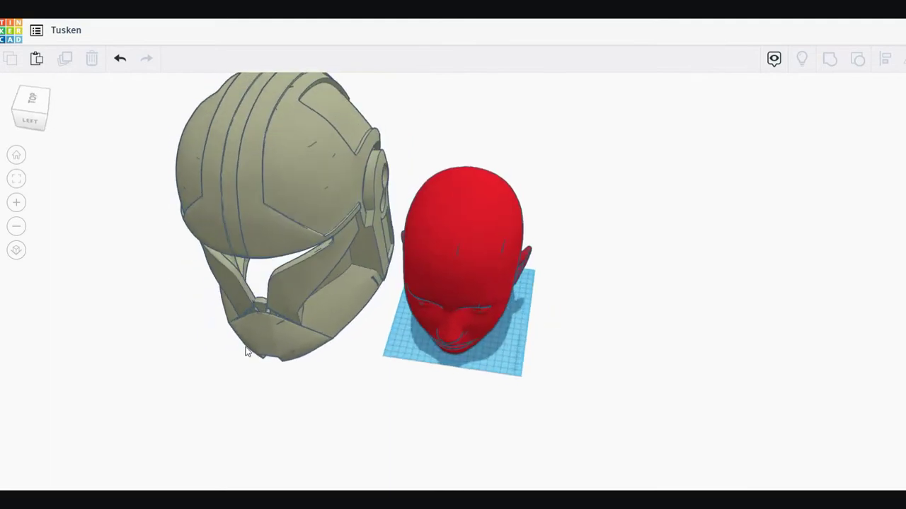
right_click_drag(608, 347, 602, 372)
scroll(683, 336, "up", 3)
right_click_drag(683, 337, 675, 319)
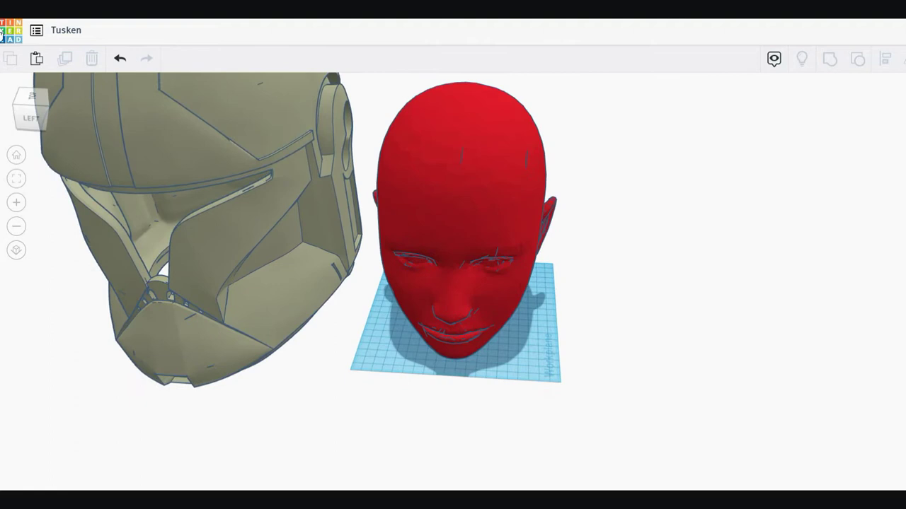
scroll(266, 109, "down", 3)
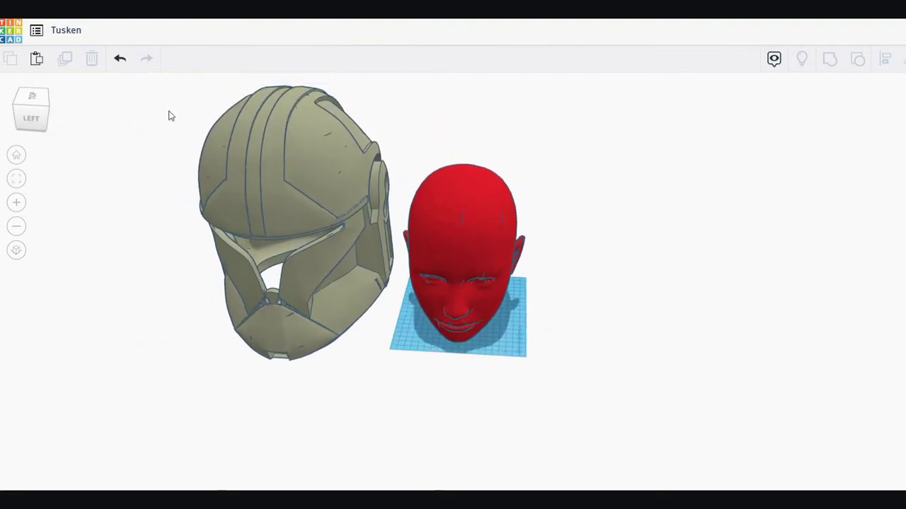
right_click_drag(479, 219, 296, 180)
right_click_drag(593, 267, 307, 222)
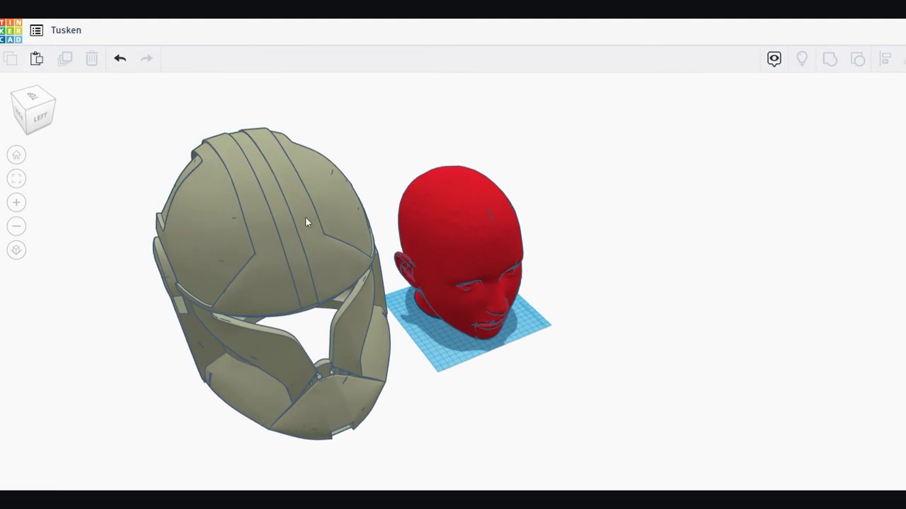
right_click_drag(753, 280, 216, 272)
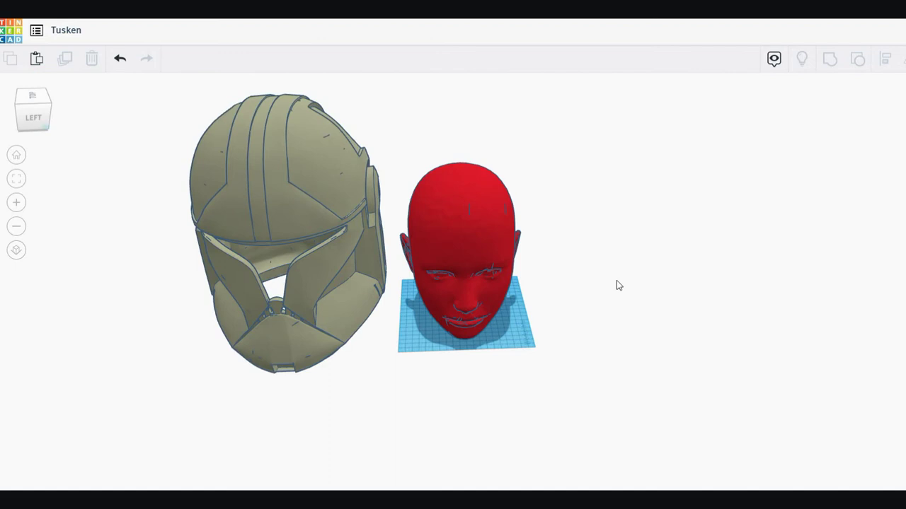
right_click_drag(618, 285, 97, 234)
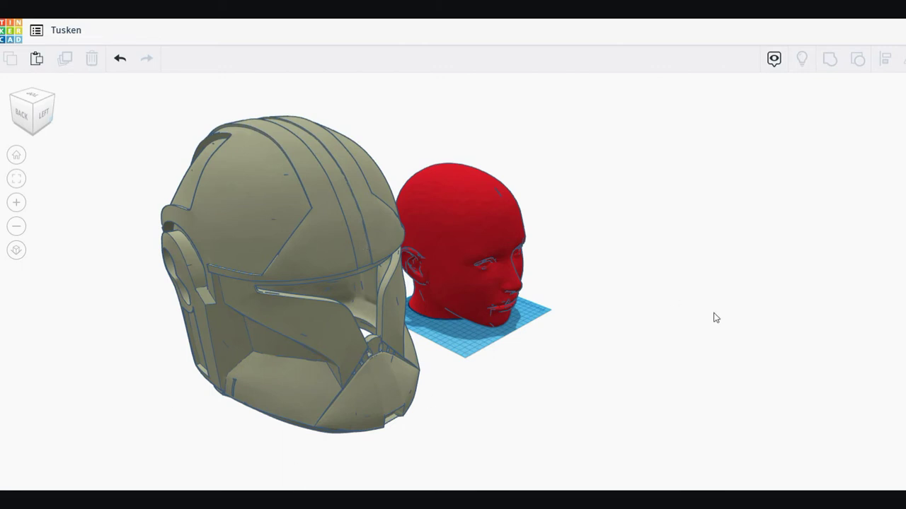
right_click_drag(704, 328, 412, 320)
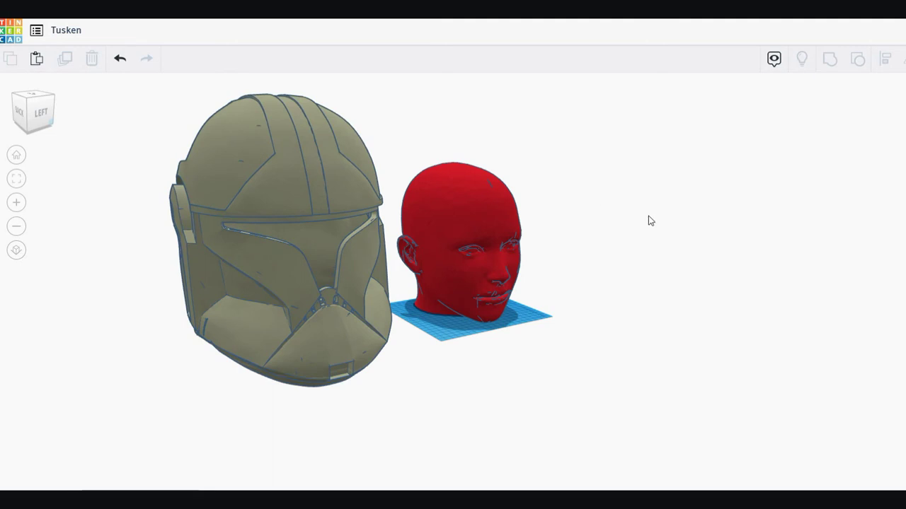
right_click_drag(695, 231, 371, 152)
Step: Select the red mannequin head and inspect it from the front and from above
left_click(485, 218)
right_click_drag(564, 262, 409, 139)
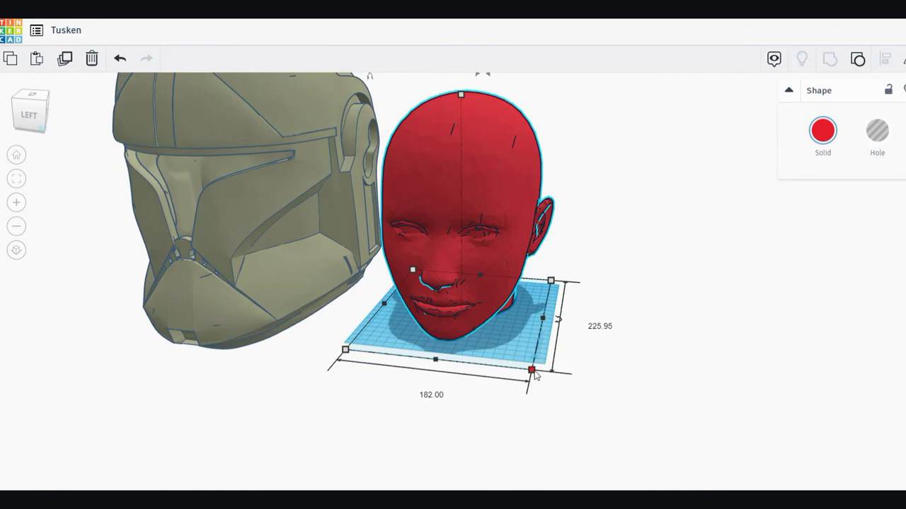
scroll(686, 253, "down", 5)
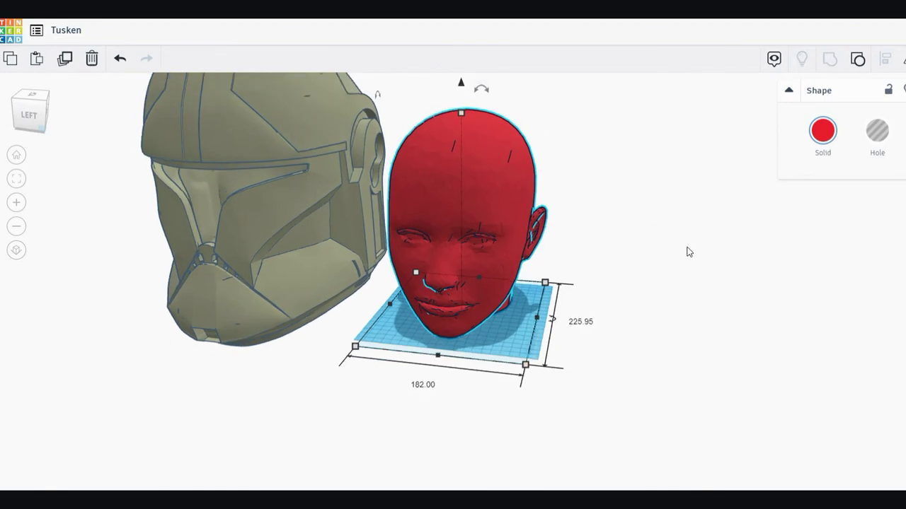
mouse_move(458, 167)
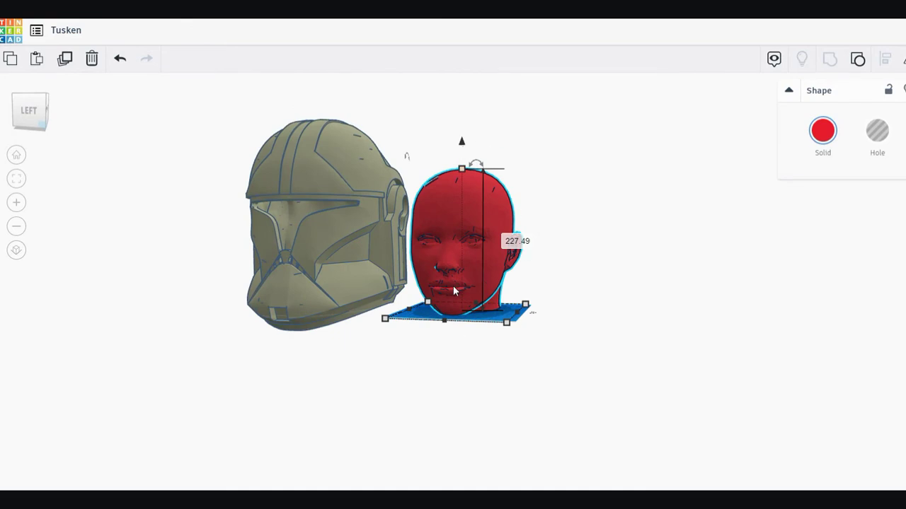
scroll(526, 276, "up", 4)
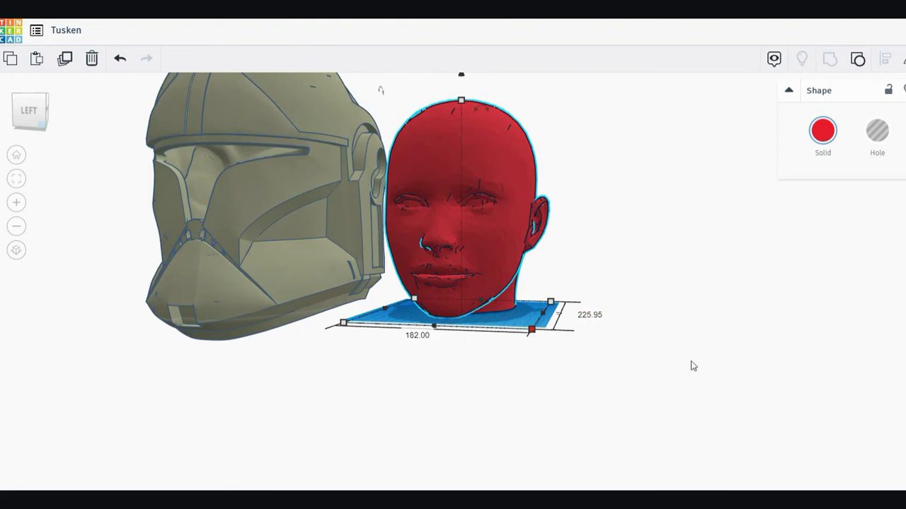
right_click_drag(692, 365, 595, 344)
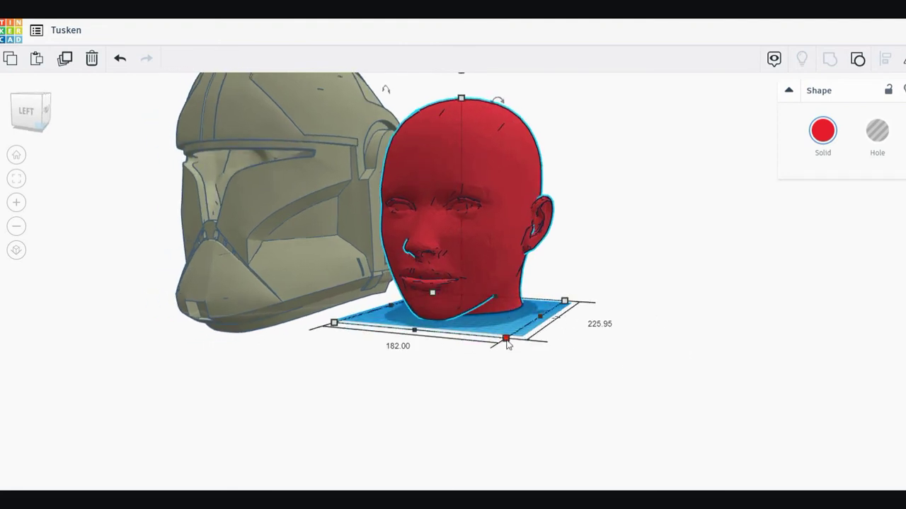
right_click_drag(612, 370, 370, 133)
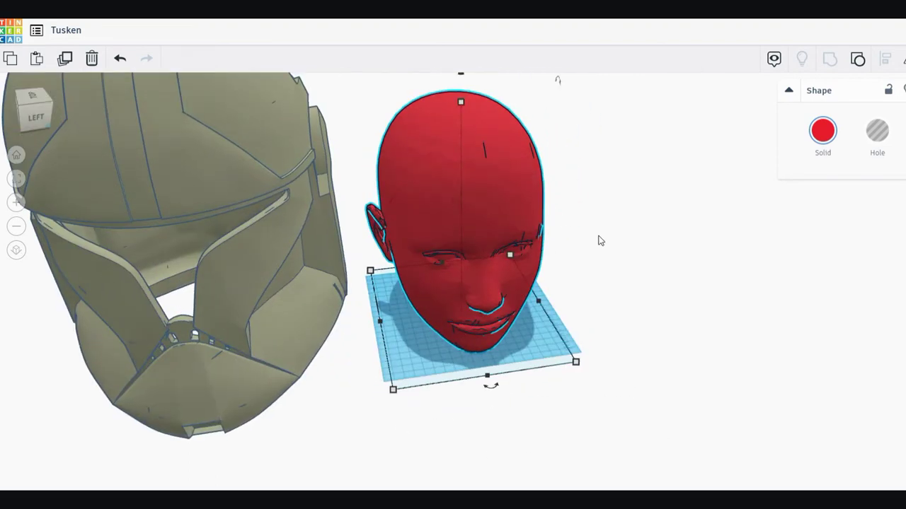
right_click_drag(409, 260, 576, 233)
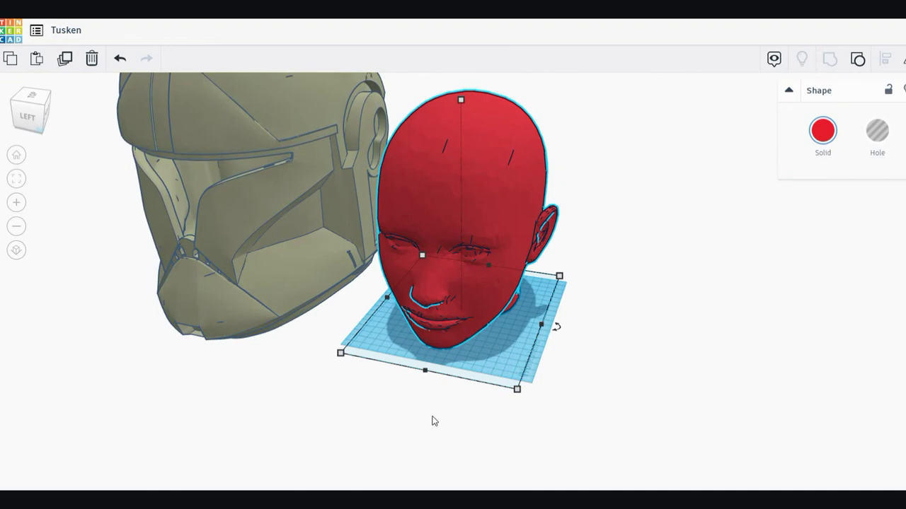
right_click_drag(433, 421, 463, 449)
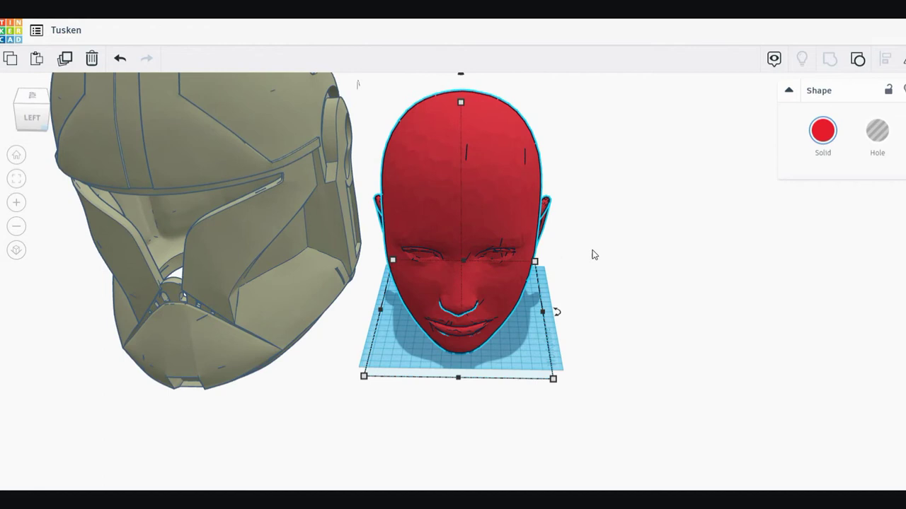
right_click_drag(593, 255, 604, 220)
right_click_drag(434, 160, 399, 182)
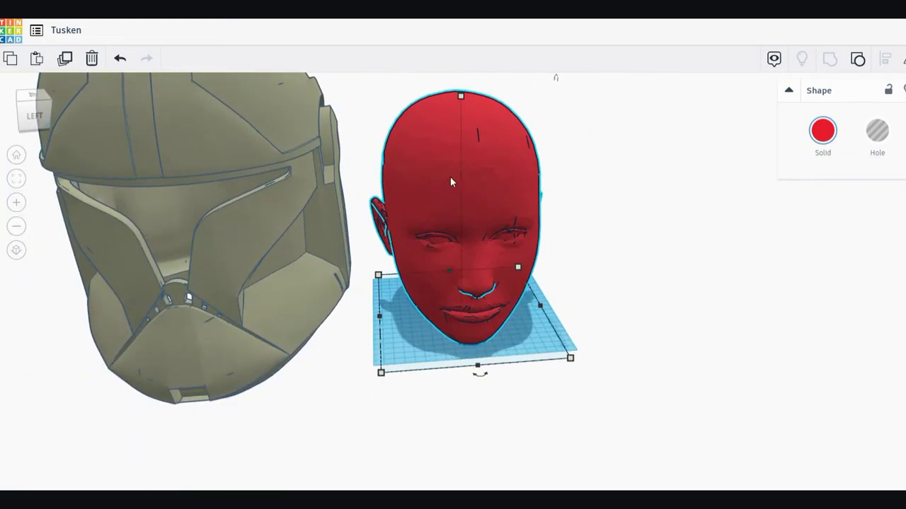
Step: Drag the tan helmet over the red mannequin head
left_click(717, 265)
scroll(712, 259, "down", 3)
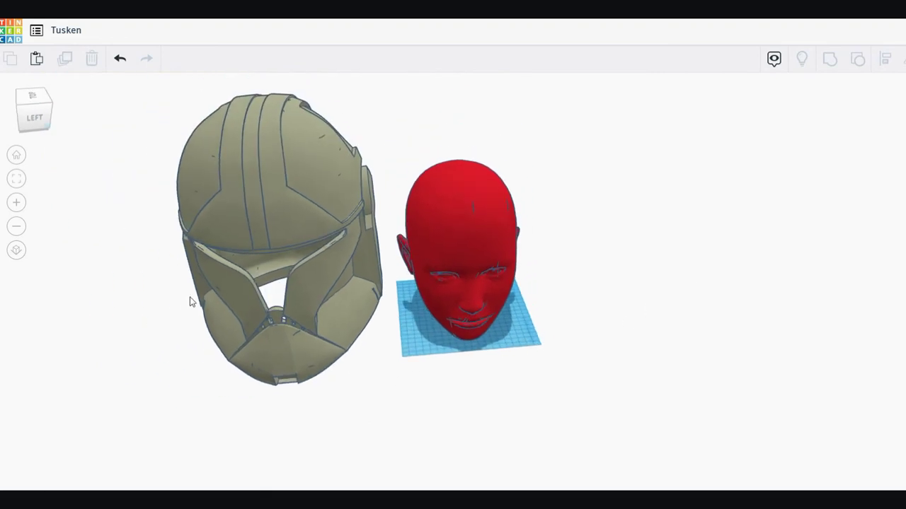
left_click(292, 298)
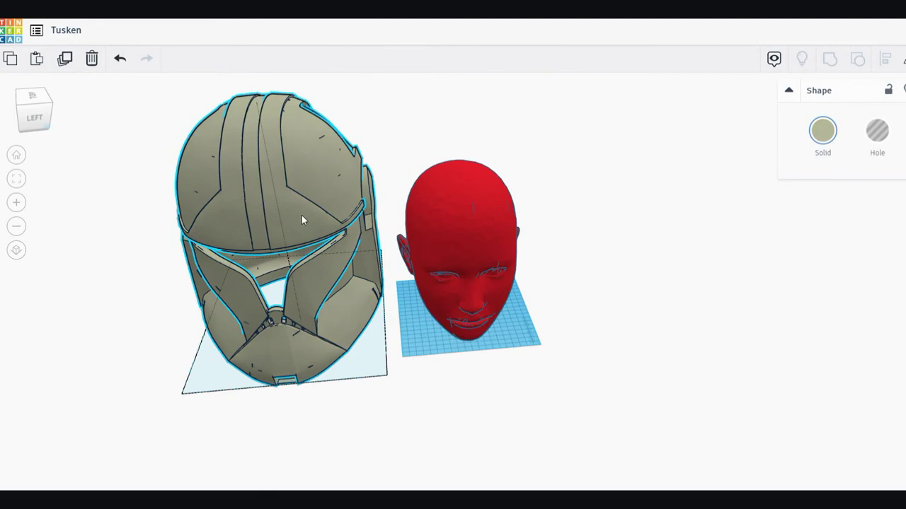
left_click_drag(301, 215, 506, 207)
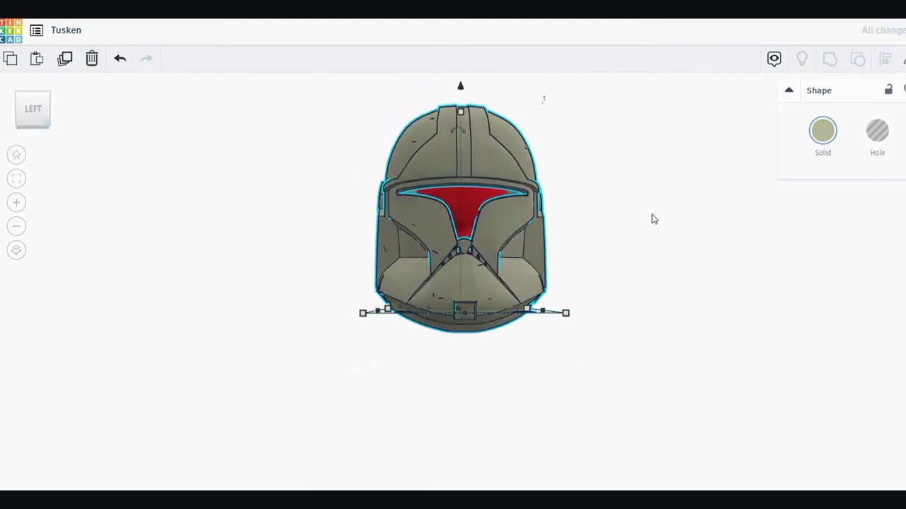
Step: Raise the red head 50 inside the helmet and check its fit
left_click(466, 210)
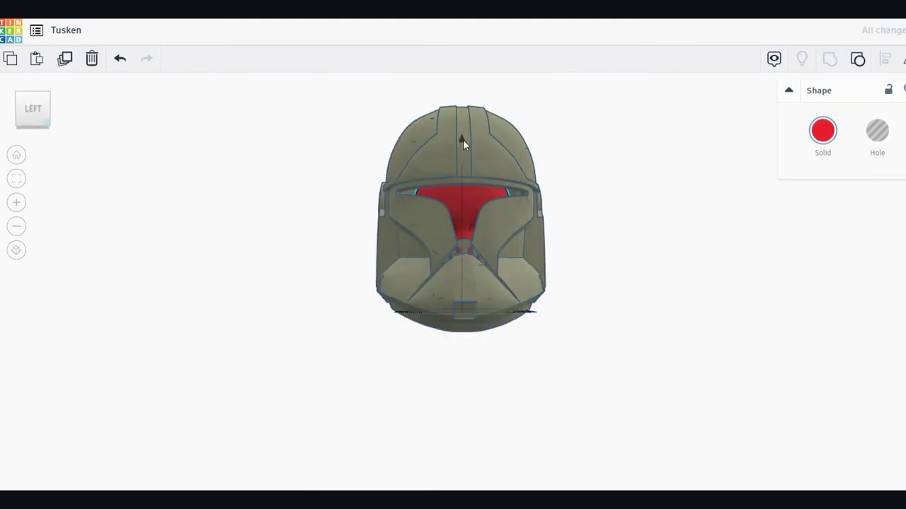
left_click_drag(463, 140, 463, 107)
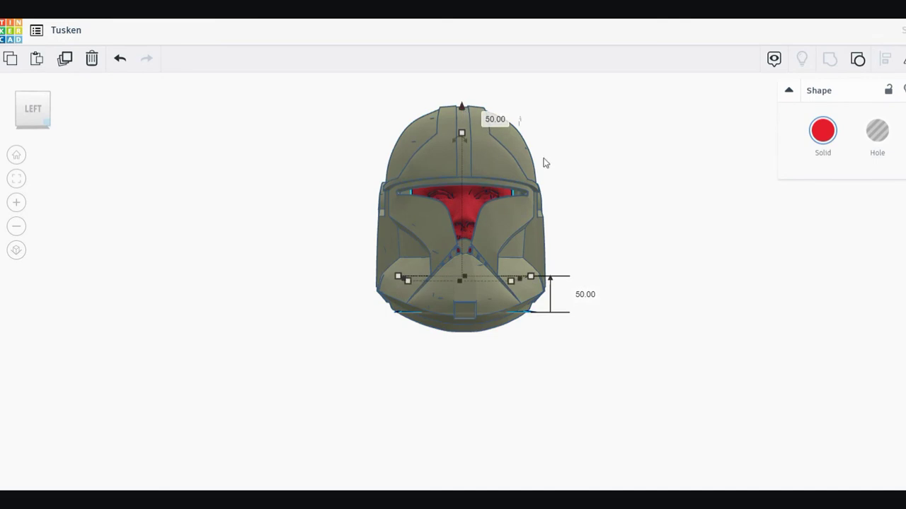
mouse_move(619, 212)
right_mouse_down()
mouse_move(591, 222)
mouse_move(610, 225)
right_mouse_up()
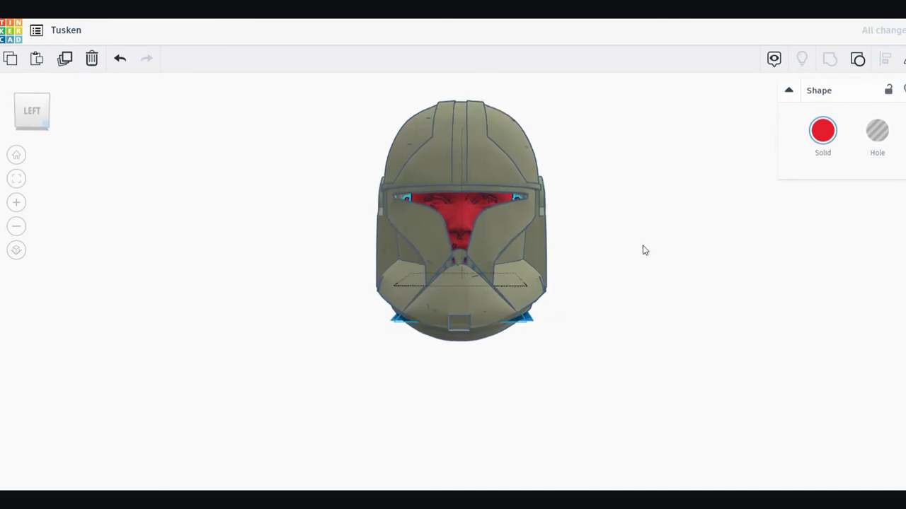
right_click_drag(644, 250, 568, 176)
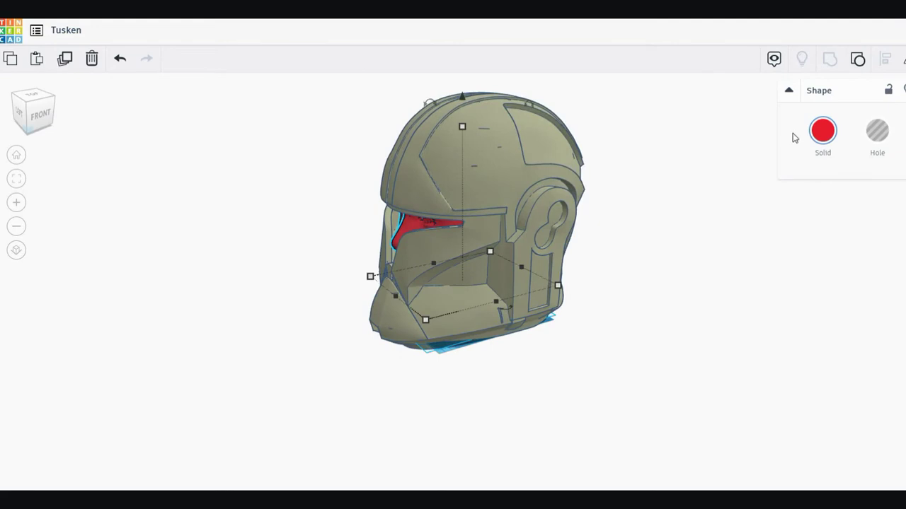
Step: Turn the helmet into a see-through Hole shape
left_click(492, 153)
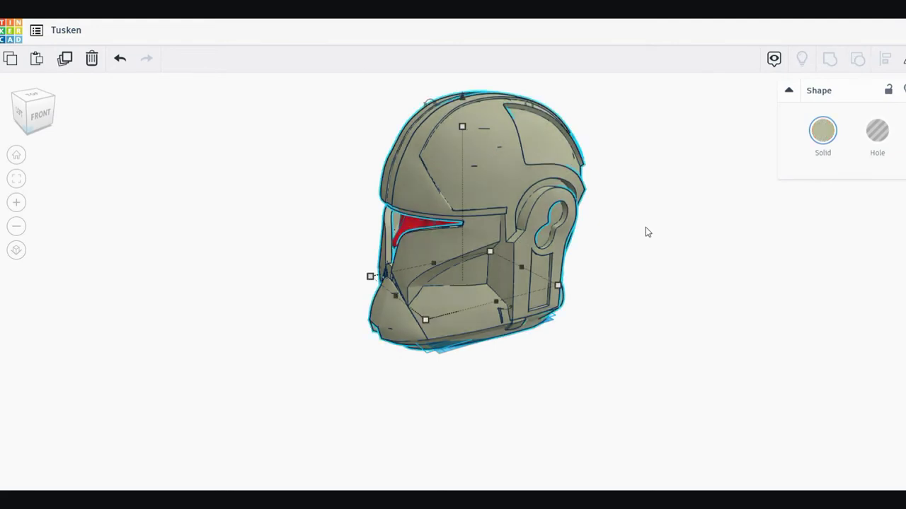
left_click(874, 132)
left_click(731, 234)
right_click_drag(732, 234, 528, 368)
scroll(651, 248, "up", 3)
Step: Inspect the head inside the translucent helmet, then lower the helmet around it
left_click(465, 332)
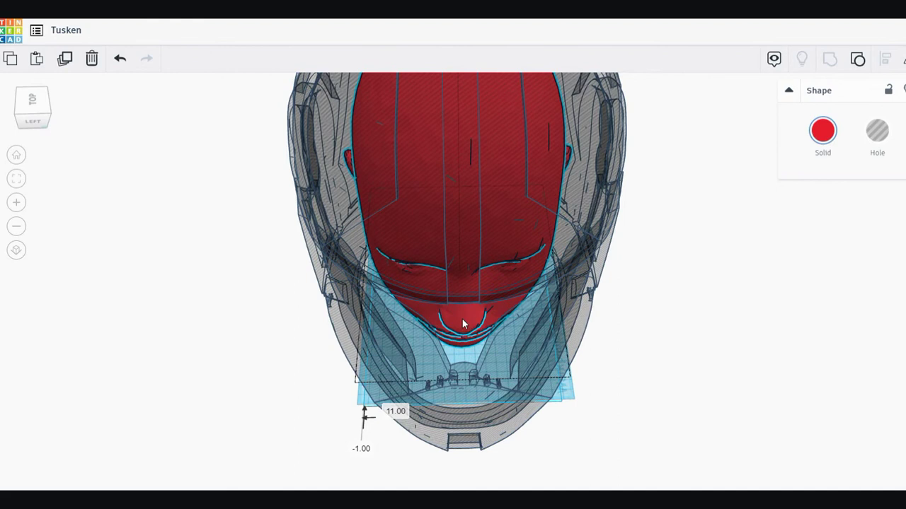
right_click_drag(462, 319, 670, 442)
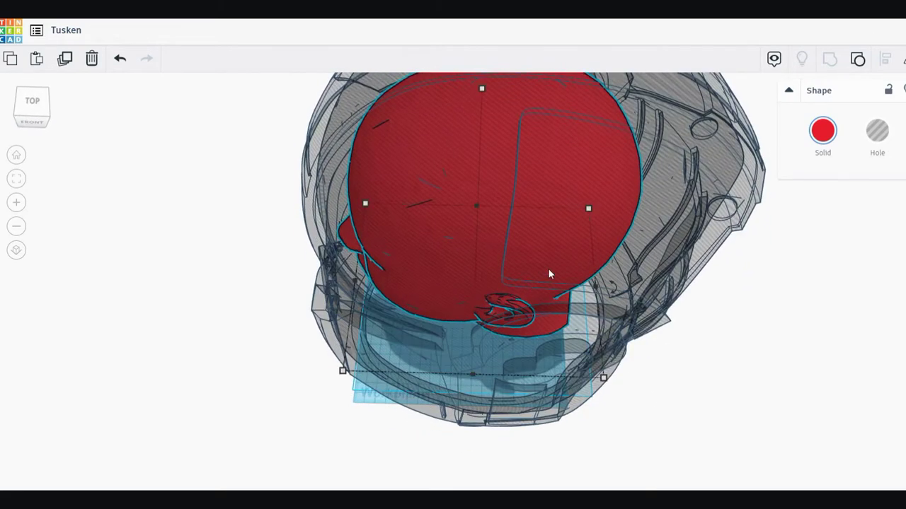
scroll(660, 330, "down", 5)
right_click_drag(658, 330, 530, 227)
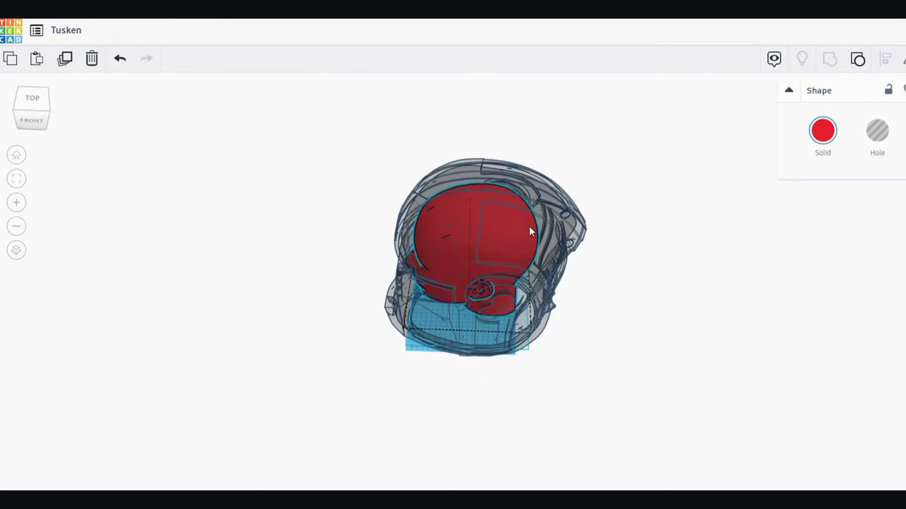
left_click(530, 227)
mouse_move(480, 149)
left_mouse_down()
mouse_move(483, 181)
mouse_move(481, 138)
left_mouse_up()
Step: Shrink the helmet shell and enter an exact height of 320
scroll(674, 300, "up", 2)
right_click_drag(673, 299, 502, 120)
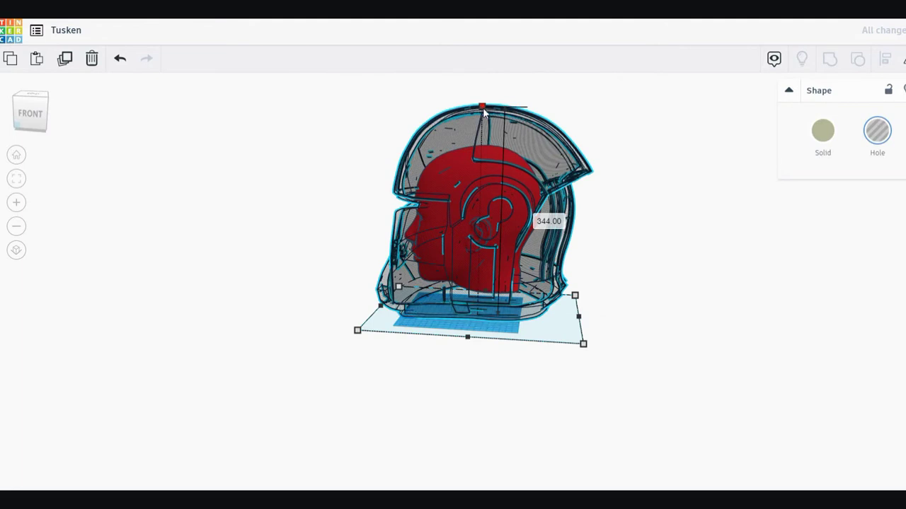
left_click_drag(484, 111, 491, 122)
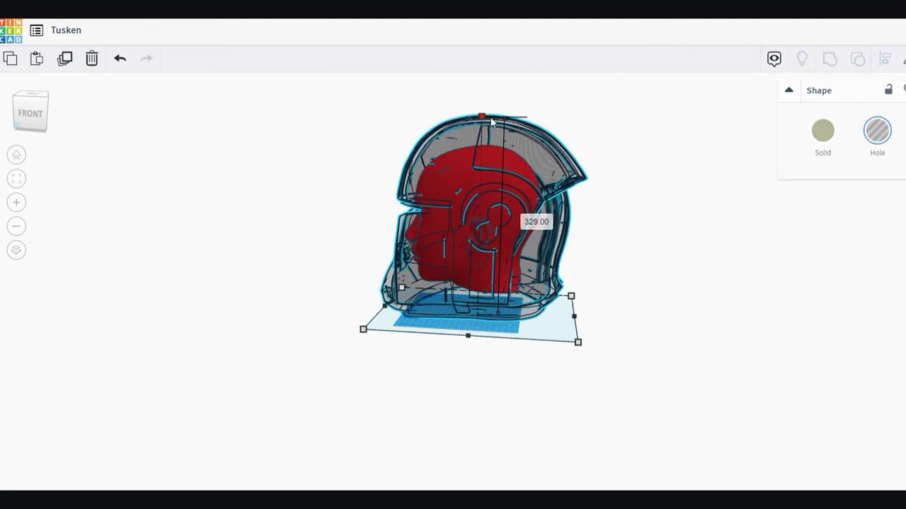
left_click(536, 223)
type("320")
key("Return")
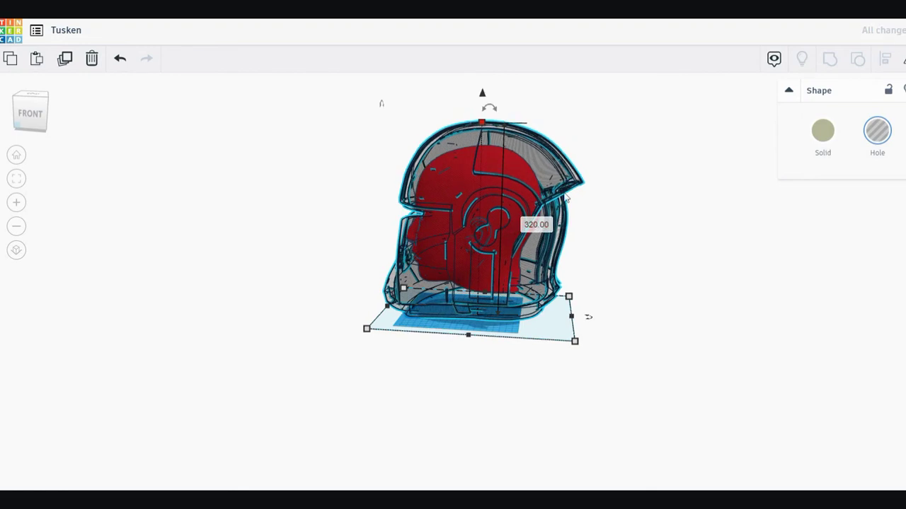
right_click_drag(634, 260, 678, 313)
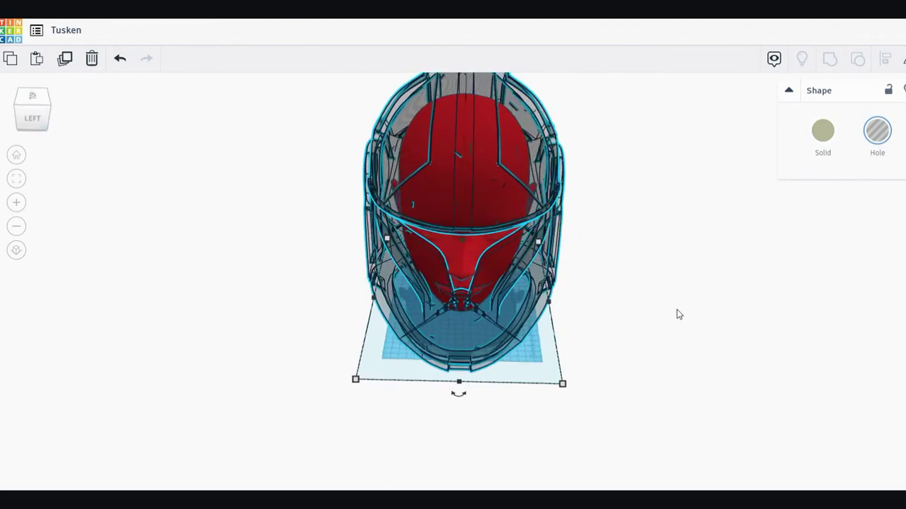
scroll(491, 371, "up", 5)
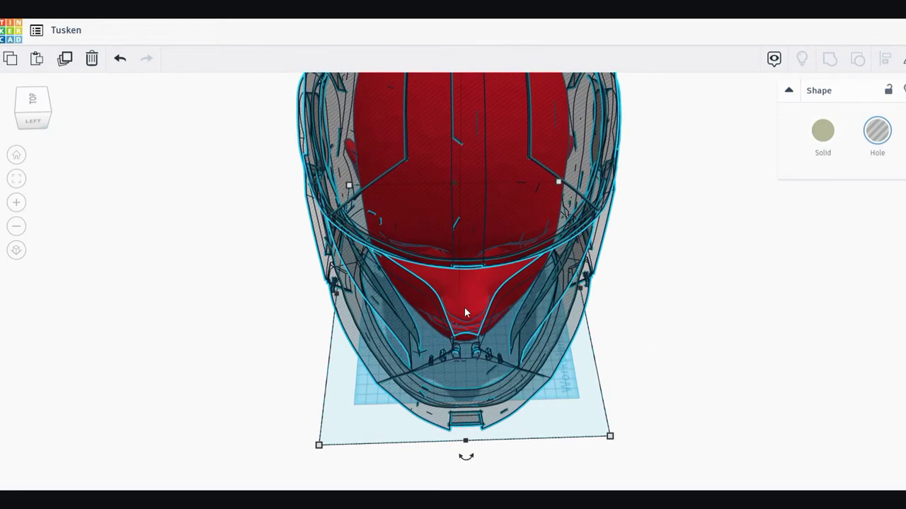
left_click(466, 301)
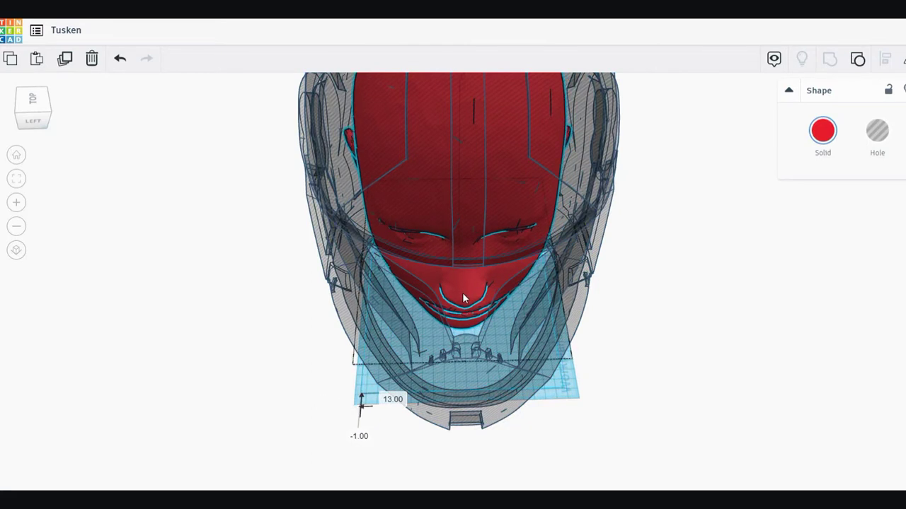
right_click_drag(630, 310, 640, 246)
scroll(629, 254, "down", 3)
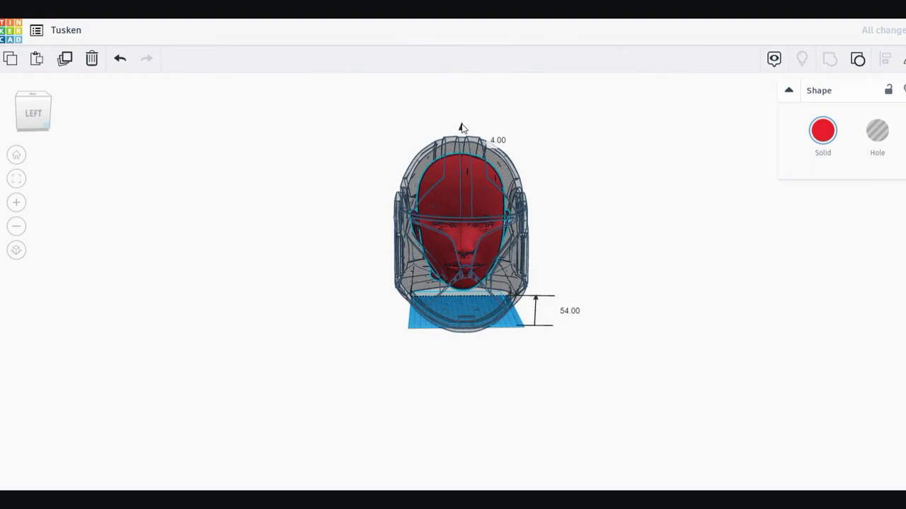
right_click_drag(597, 203, 262, 235)
scroll(467, 314, "up", 5)
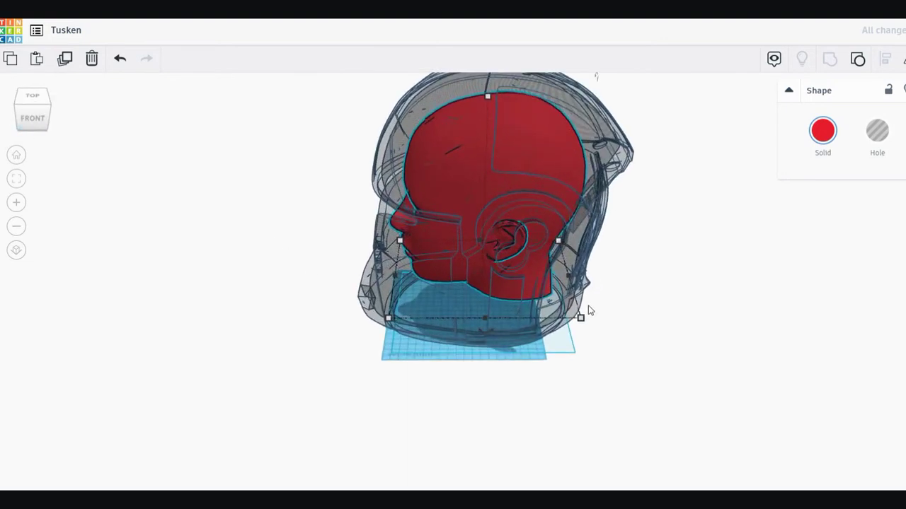
right_click_drag(663, 323, 592, 242)
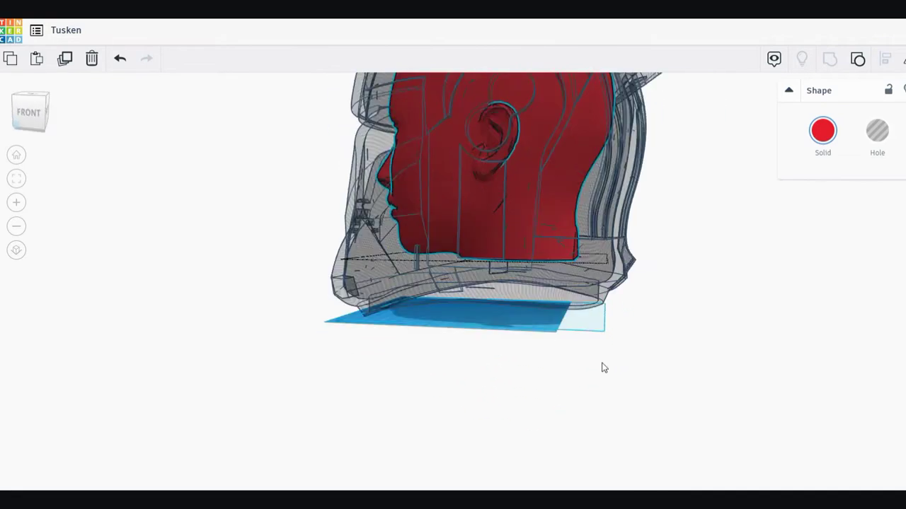
Step: Lower the red head below the helmet opening and view it from the side and behind
right_click_drag(604, 368, 535, 296)
scroll(609, 366, "down", 3)
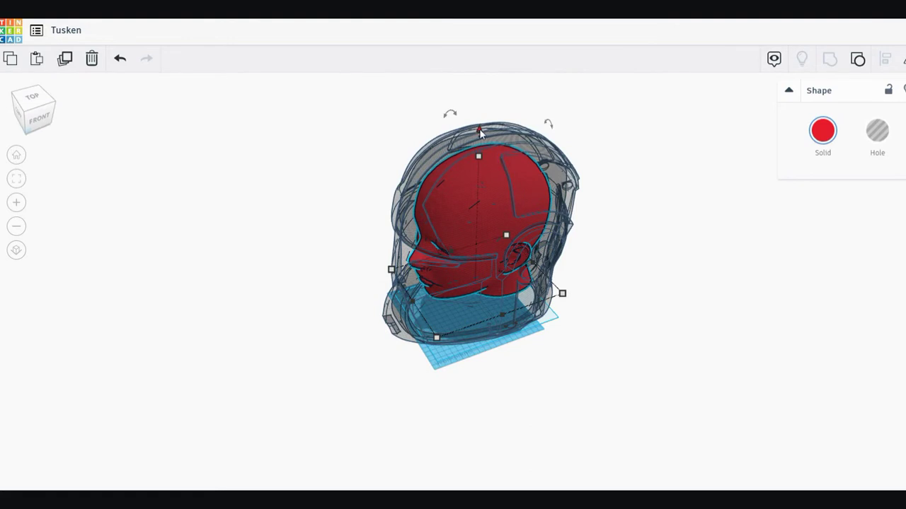
left_click_drag(480, 128, 493, 218)
scroll(708, 344, "up", 2)
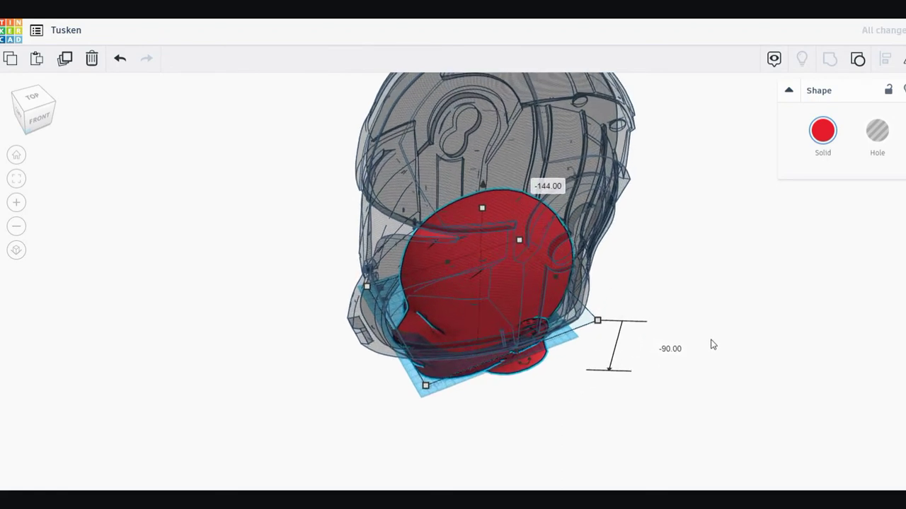
right_click_drag(713, 345, 597, 247)
scroll(662, 294, "up", 3)
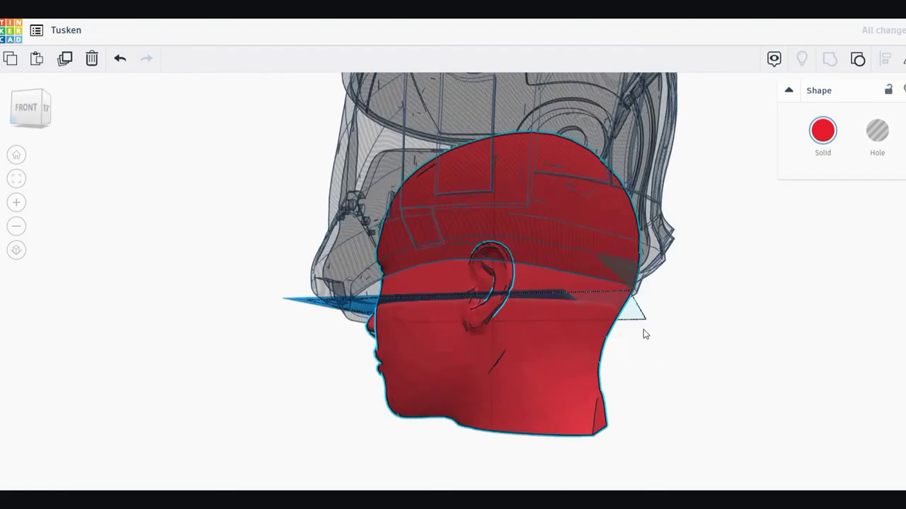
right_click_drag(643, 329, 501, 350)
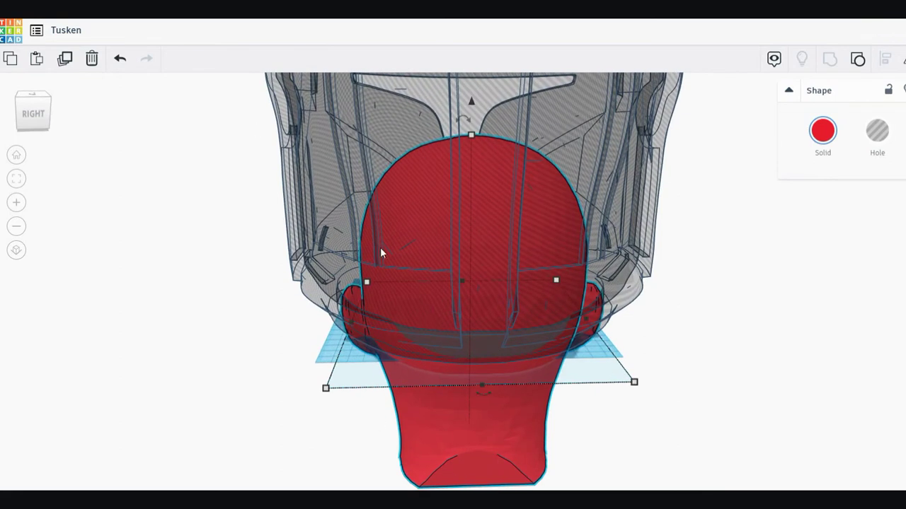
Step: Nudge the head slightly upward and check the face from the left and front
left_click_drag(485, 442, 484, 434)
right_click_drag(484, 434, 616, 371)
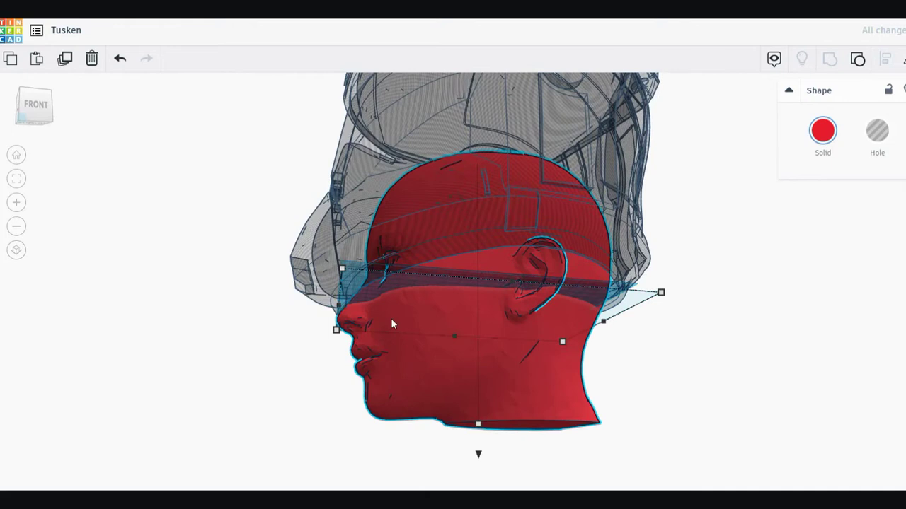
right_click_drag(319, 354, 343, 302)
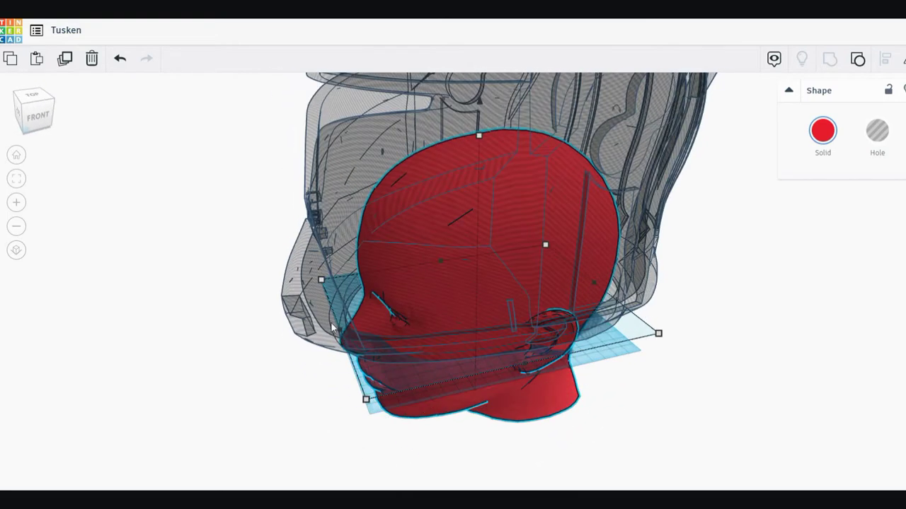
right_click_drag(635, 390, 598, 382)
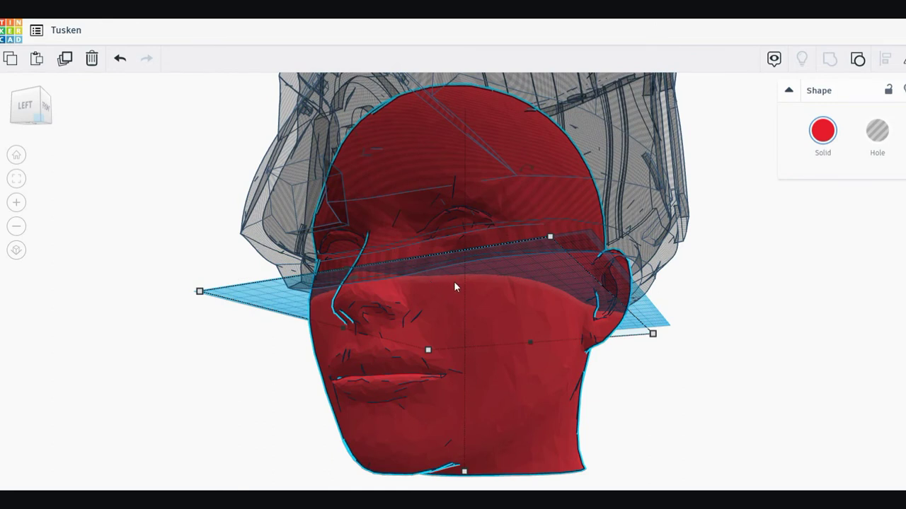
Step: Lift the red head back inside the see-through helmet, checking from top and front
scroll(615, 378, "down", 5)
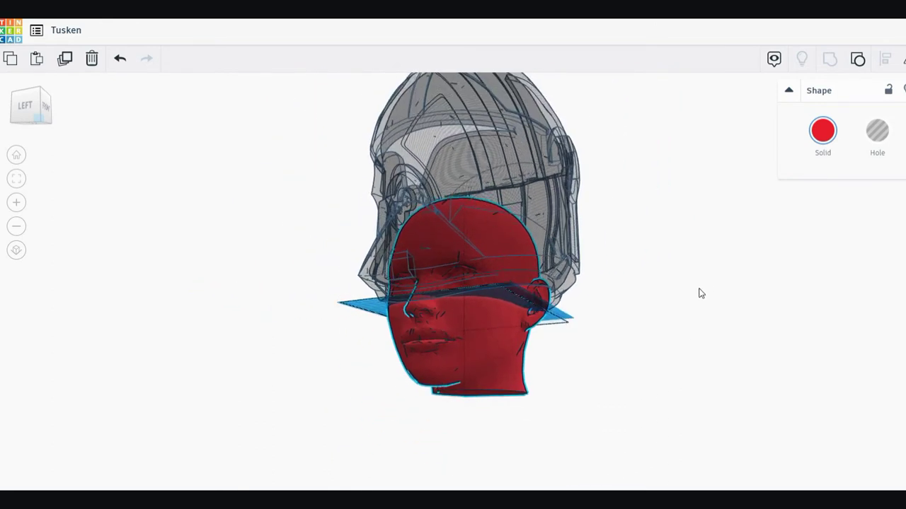
right_click_drag(700, 293, 547, 363)
right_click_drag(612, 401, 783, 368)
scroll(790, 348, "up", 2)
scroll(778, 368, "down", 4)
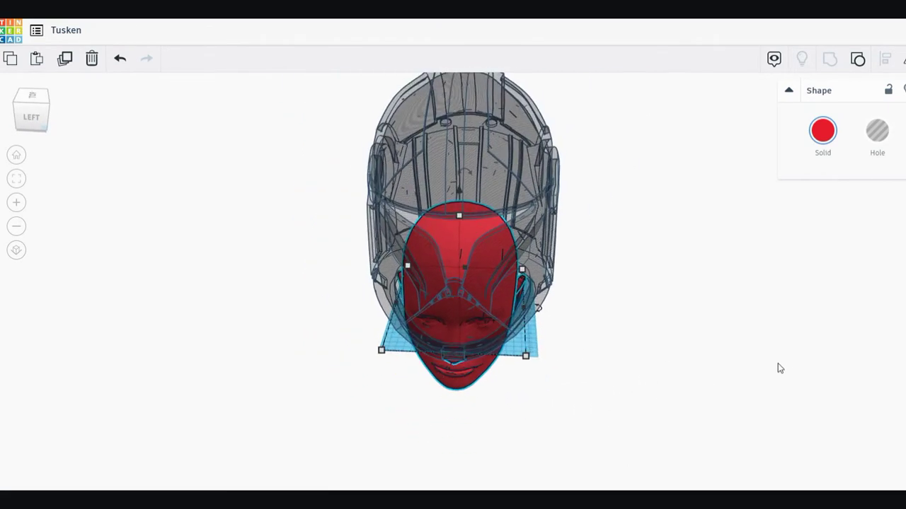
left_click_drag(460, 222, 461, 136)
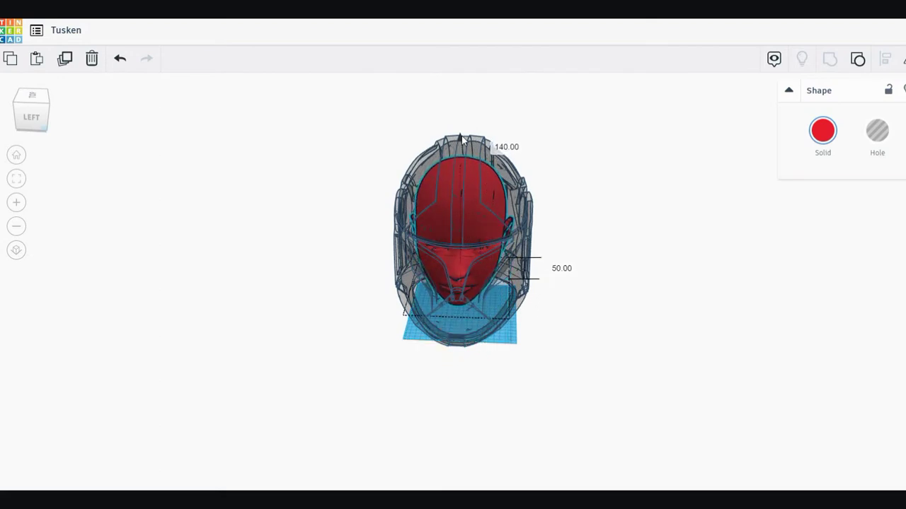
right_click_drag(462, 136, 636, 199)
scroll(636, 199, "up", 5)
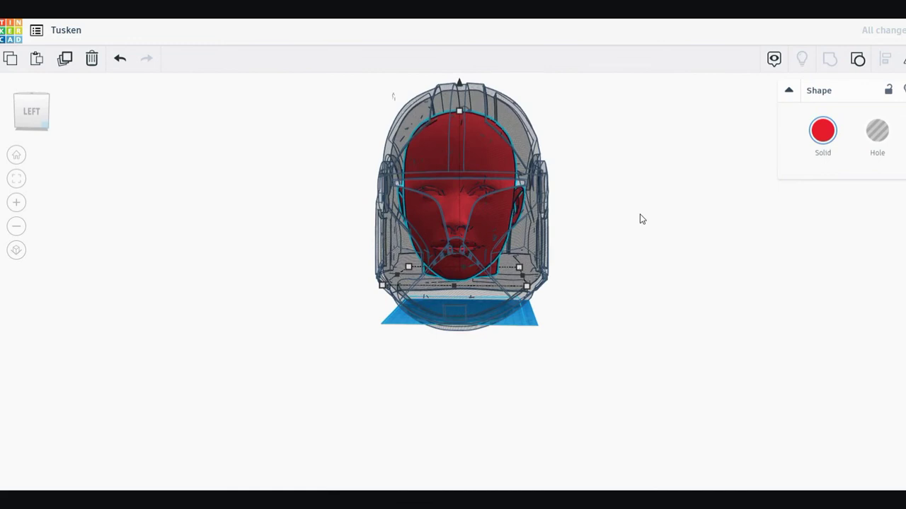
right_click_drag(654, 263, 553, 239)
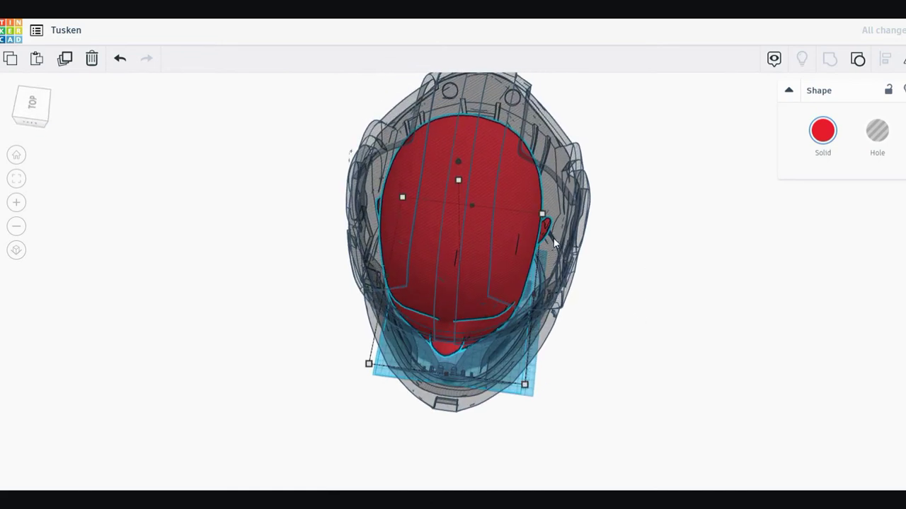
right_click_drag(666, 337, 481, 264)
right_click_drag(417, 340, 483, 344)
Step: Drag the helmet off the red head to its right side
left_click(477, 307)
left_click_drag(462, 311, 586, 391)
mouse_move(519, 428)
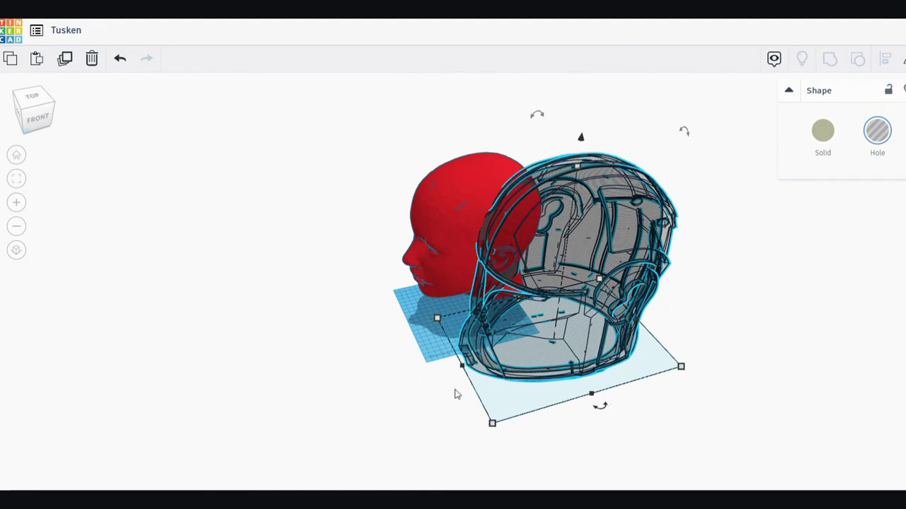
Step: Review the side-by-side head and helmet from the left and front, selecting each shape
right_click_drag(338, 366, 524, 356)
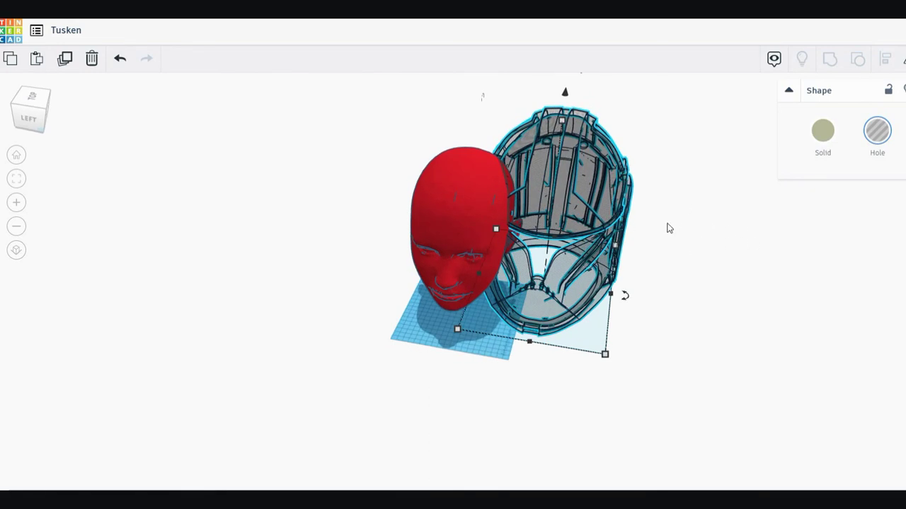
right_click_drag(708, 263, 487, 273)
left_click(358, 202)
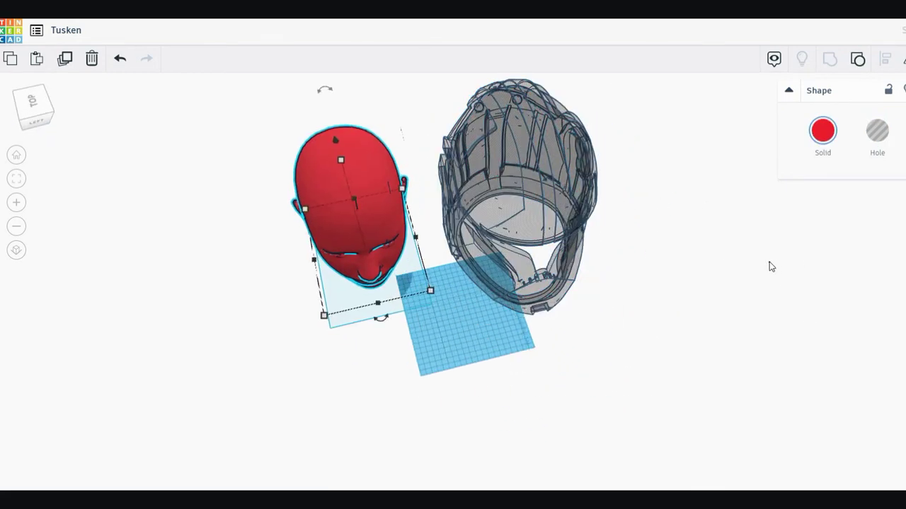
left_click(741, 243)
right_click_drag(741, 243, 517, 131)
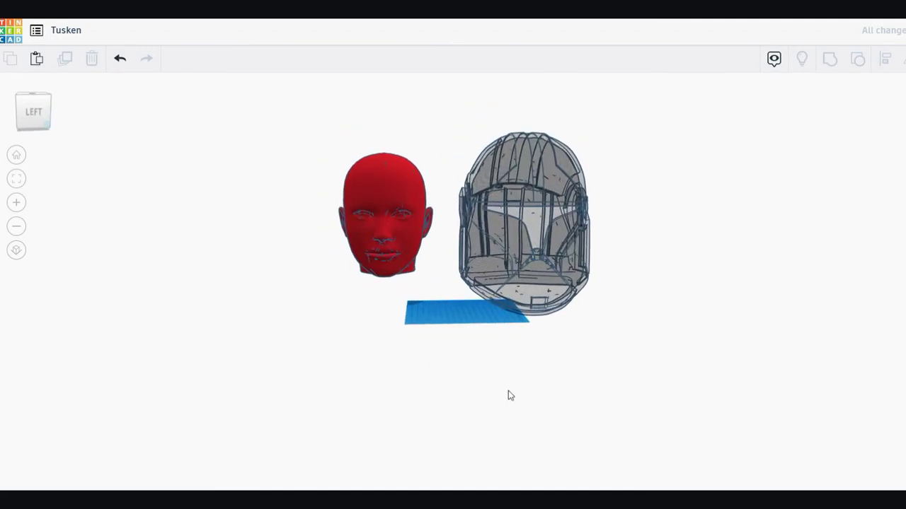
right_click_drag(621, 272, 593, 222)
left_click(578, 260)
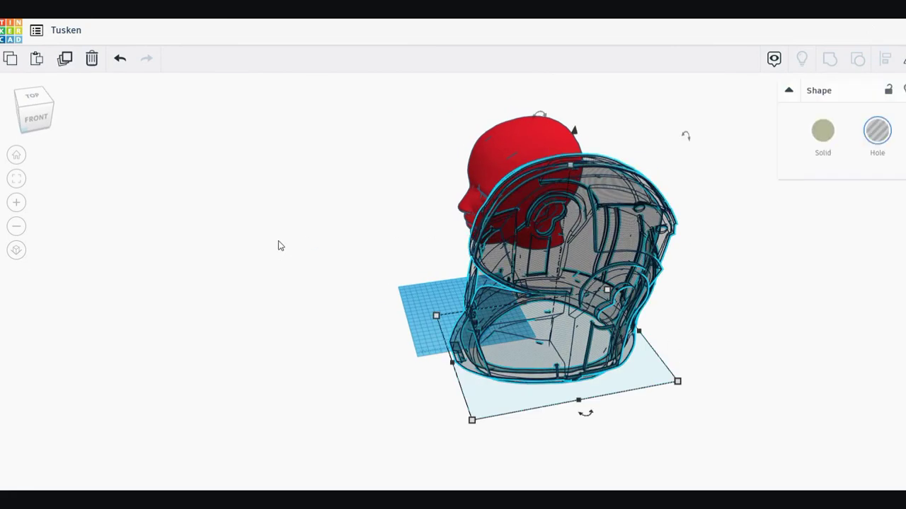
right_click_drag(278, 245, 428, 155)
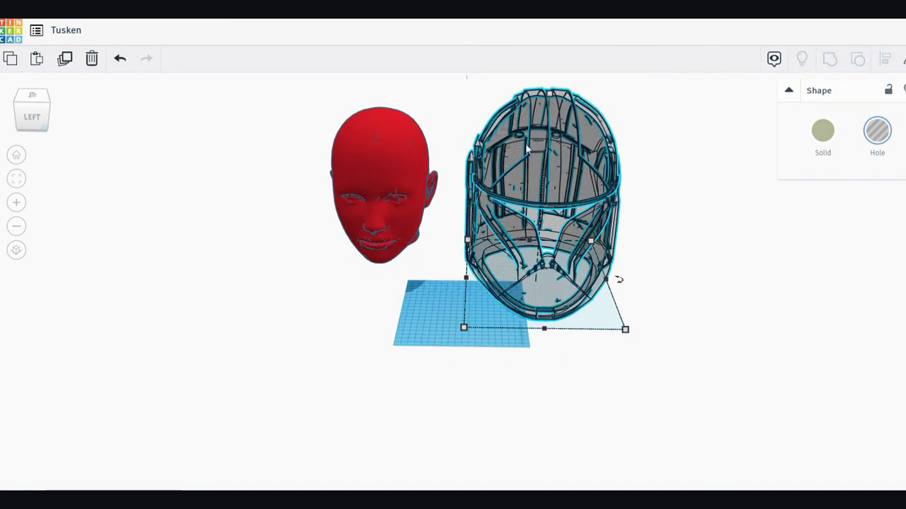